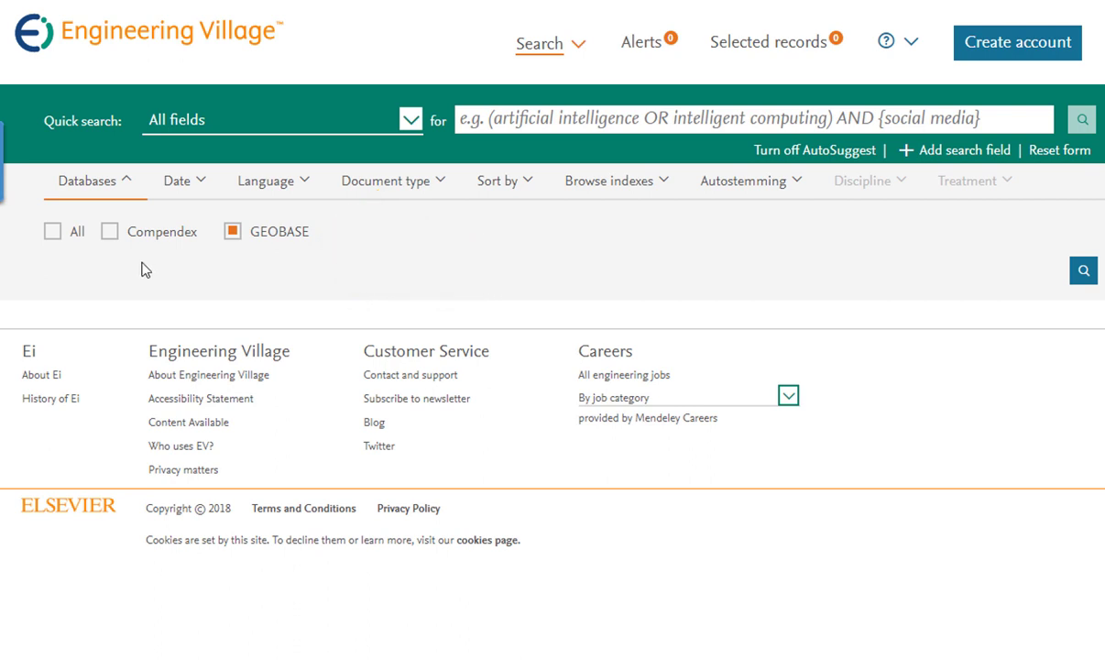
left_click(109, 234)
left_click(410, 122)
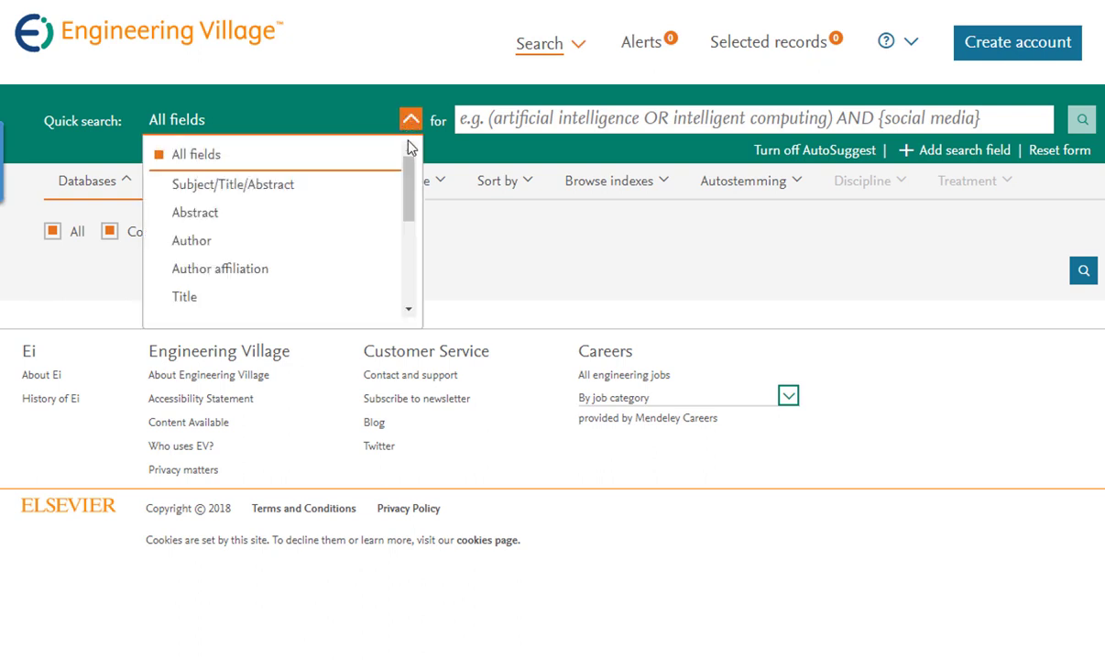
left_click_drag(410, 173, 411, 243)
left_click(411, 121)
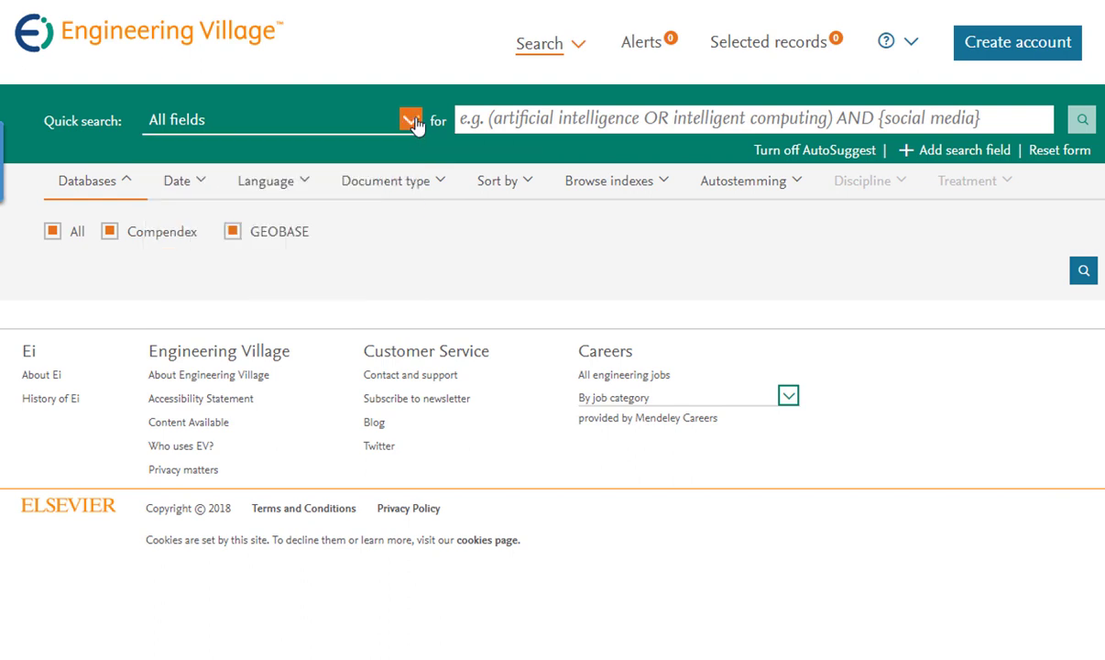
left_click(111, 231)
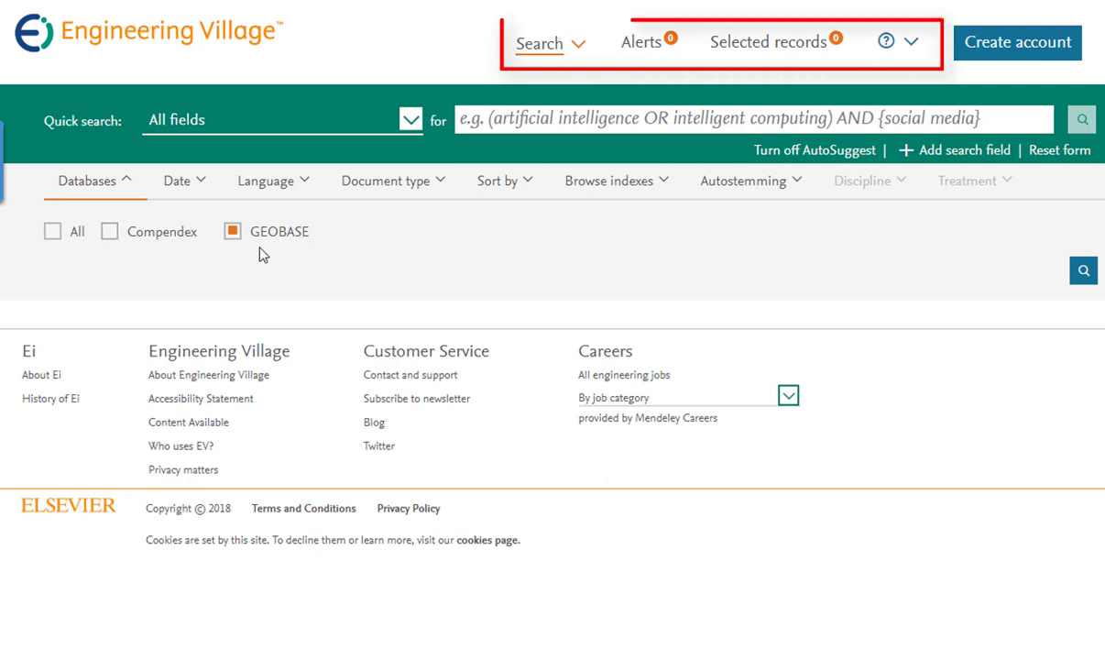
- Check the Search type list, then open the Help (?) menu to show its help options
left_click(576, 53)
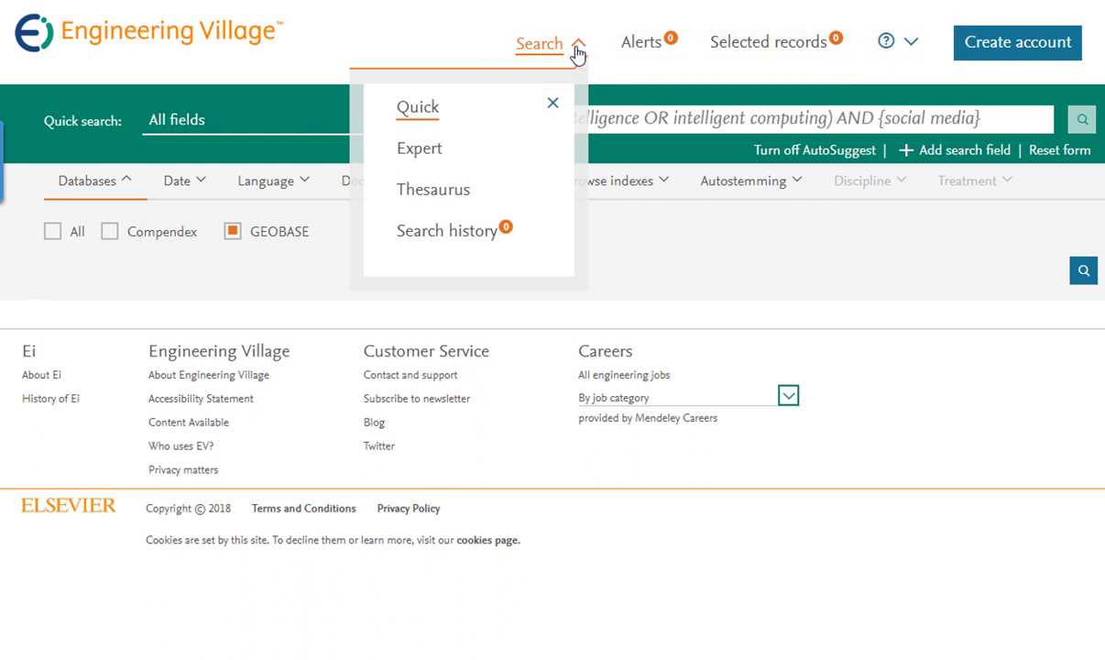
left_click(576, 51)
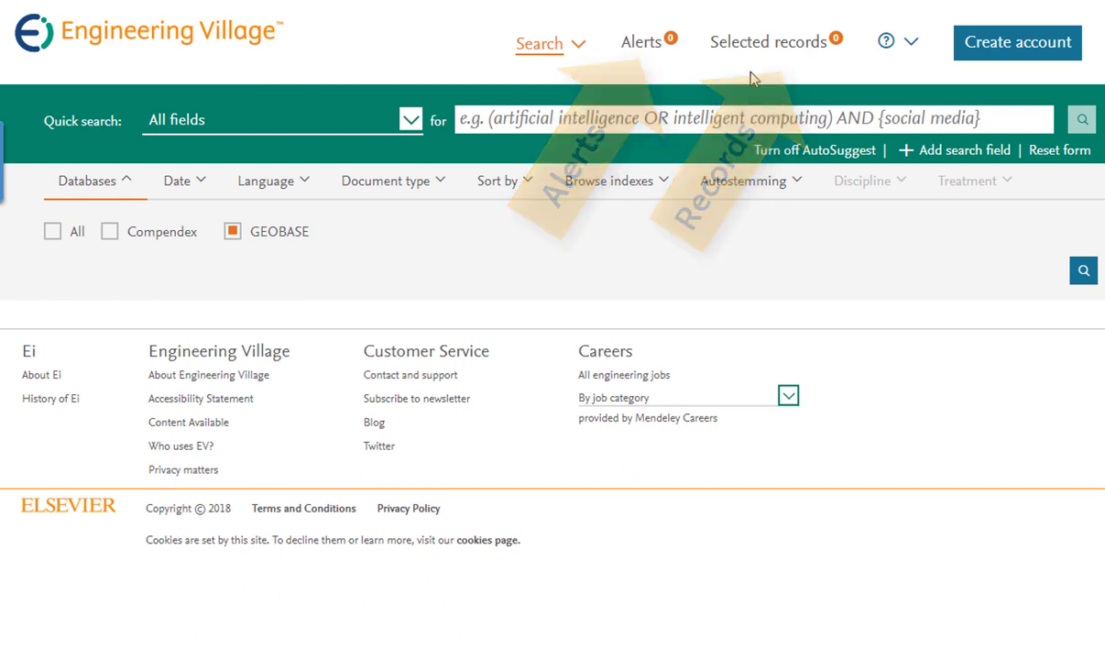
left_click(914, 45)
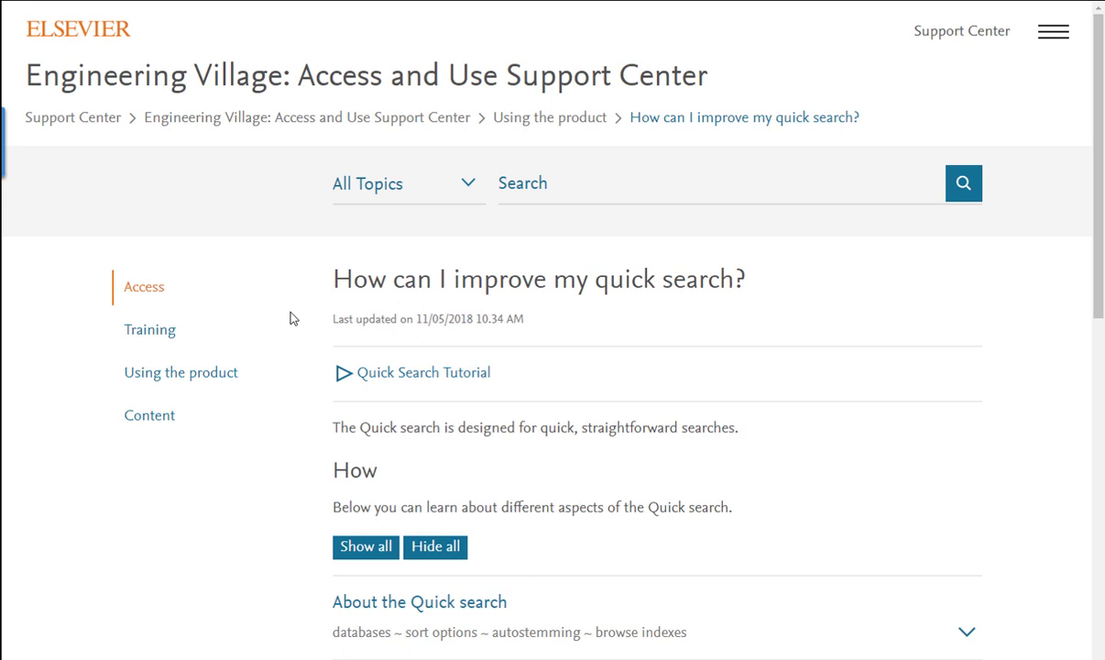
- Scroll through the 'How can I improve my quick search?' support article and its related topics
scroll(288, 437, "down", 1)
scroll(289, 437, "down", 1)
scroll(289, 437, "down", 4)
scroll(289, 437, "down", 1)
scroll(289, 437, "down", 1)
scroll(288, 437, "up", 1)
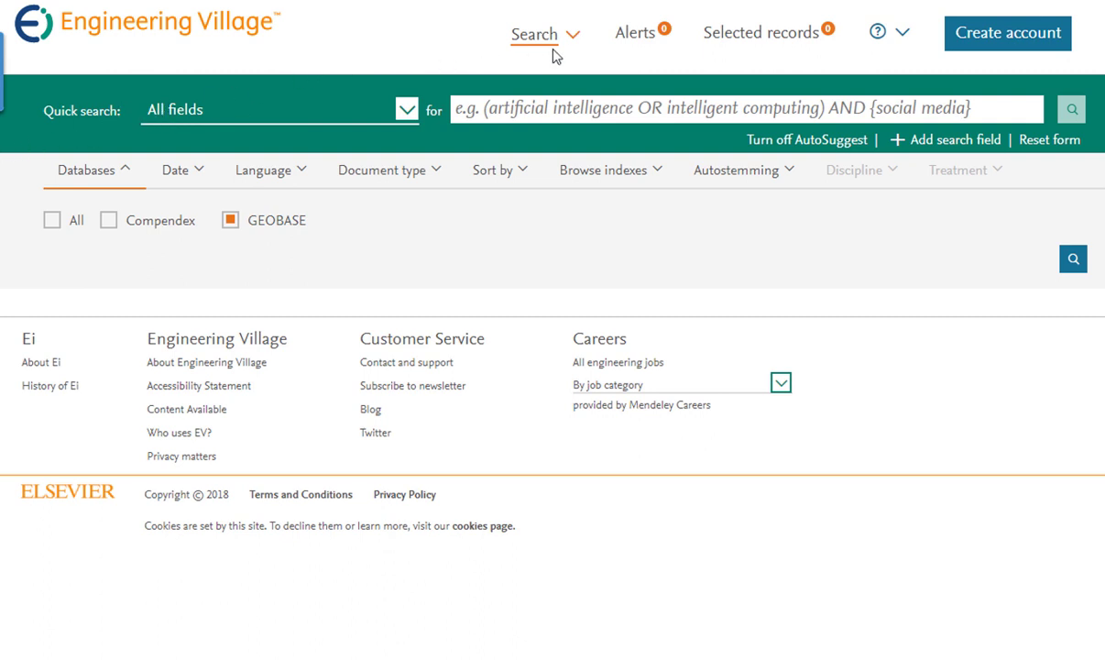
- Start a new Quick search and uncheck Compendex so only GEOBASE is searched
left_click(576, 38)
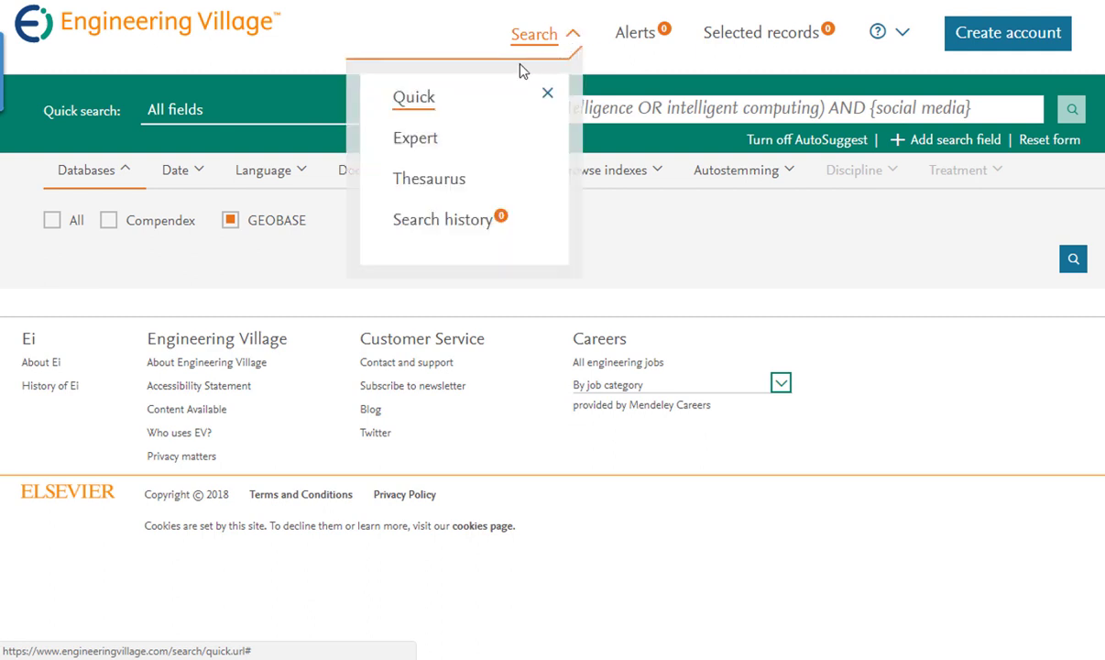
left_click(414, 99)
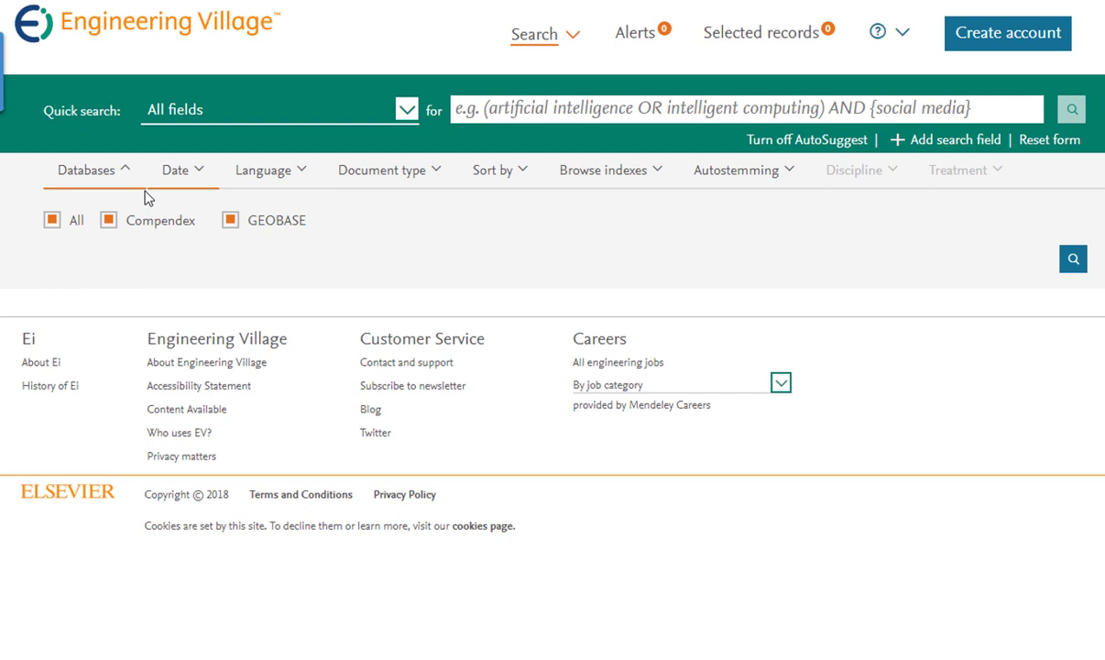
left_click(109, 221)
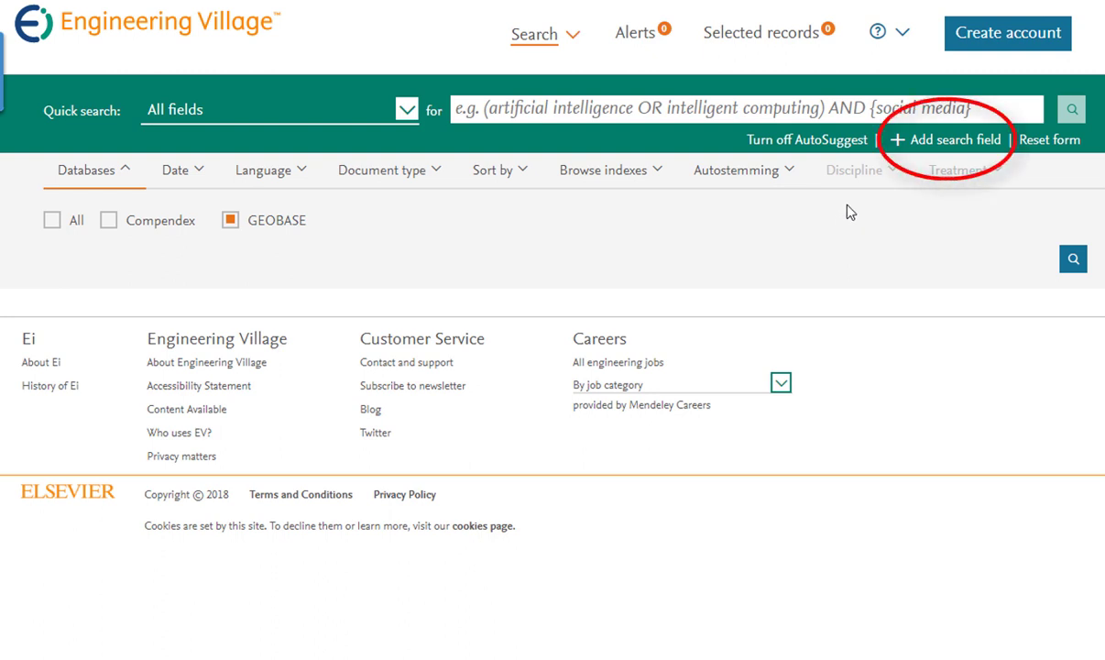
- Build a two-row All fields query: 'soil sample' AND 'auger', dismissing the suggestions
left_click(914, 150)
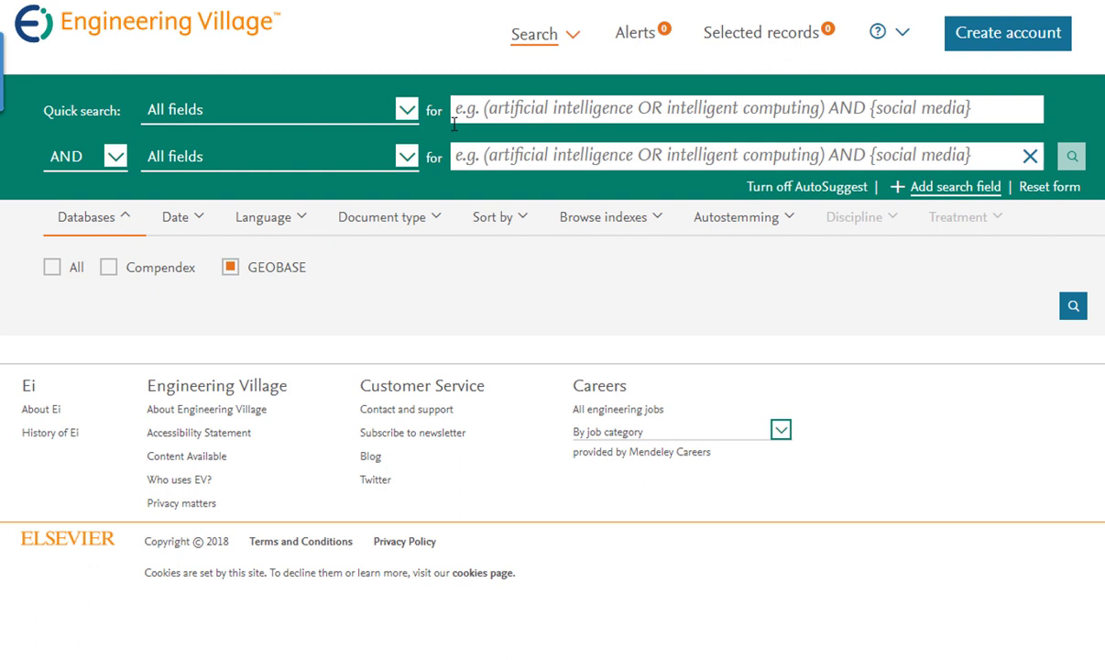
left_click(491, 112)
type("soil sample")
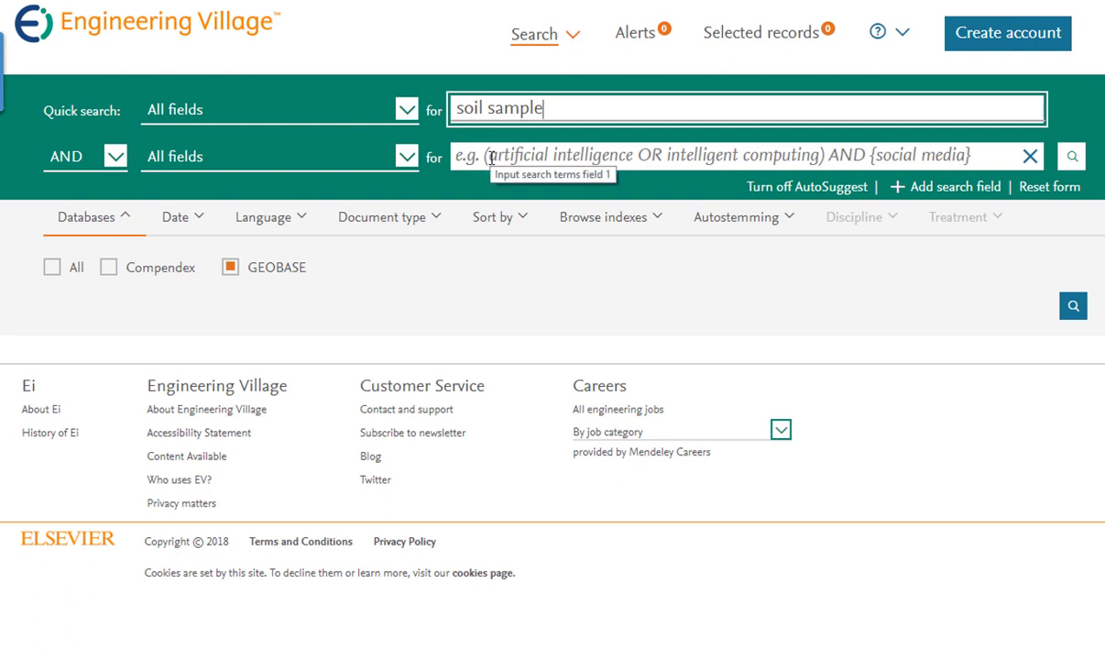
left_click(490, 157)
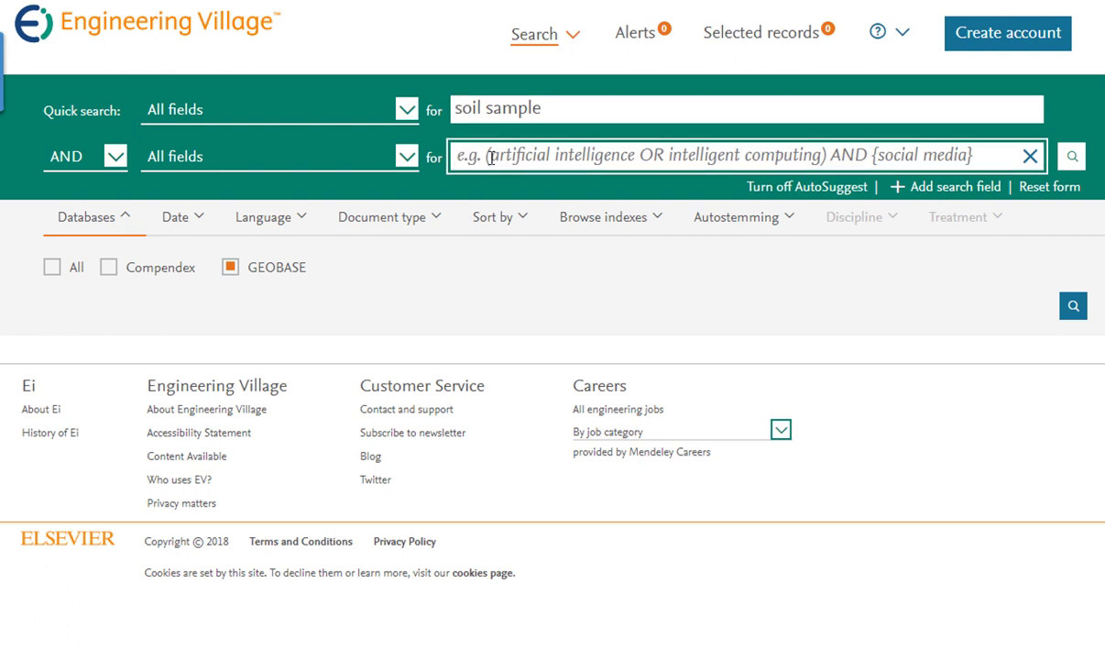
type("auger")
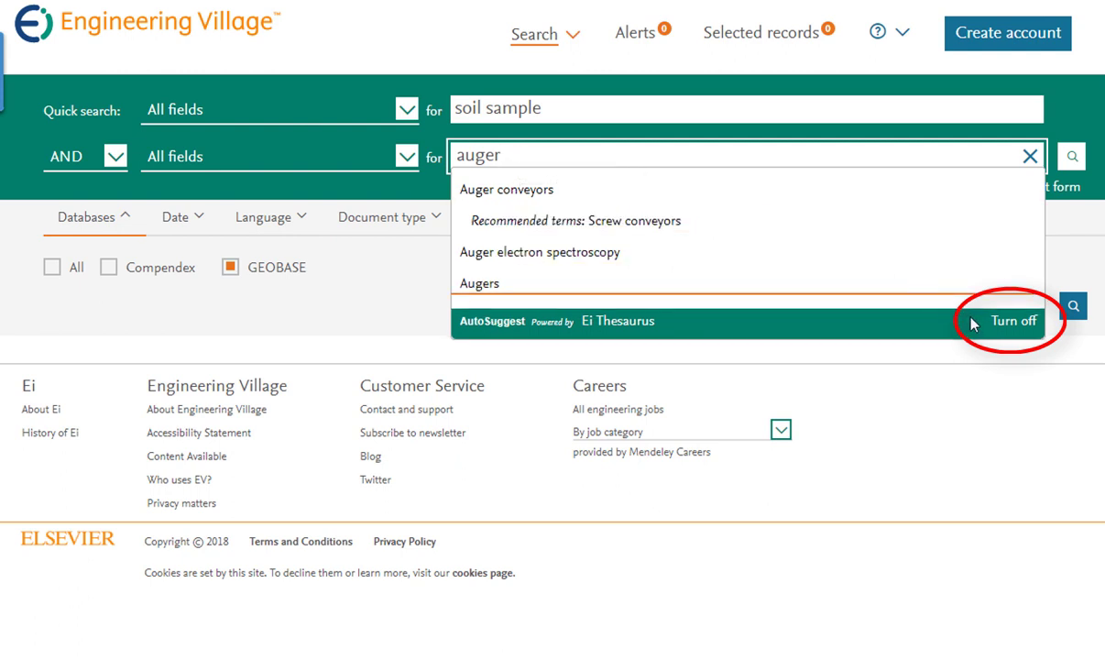
left_click(1077, 275)
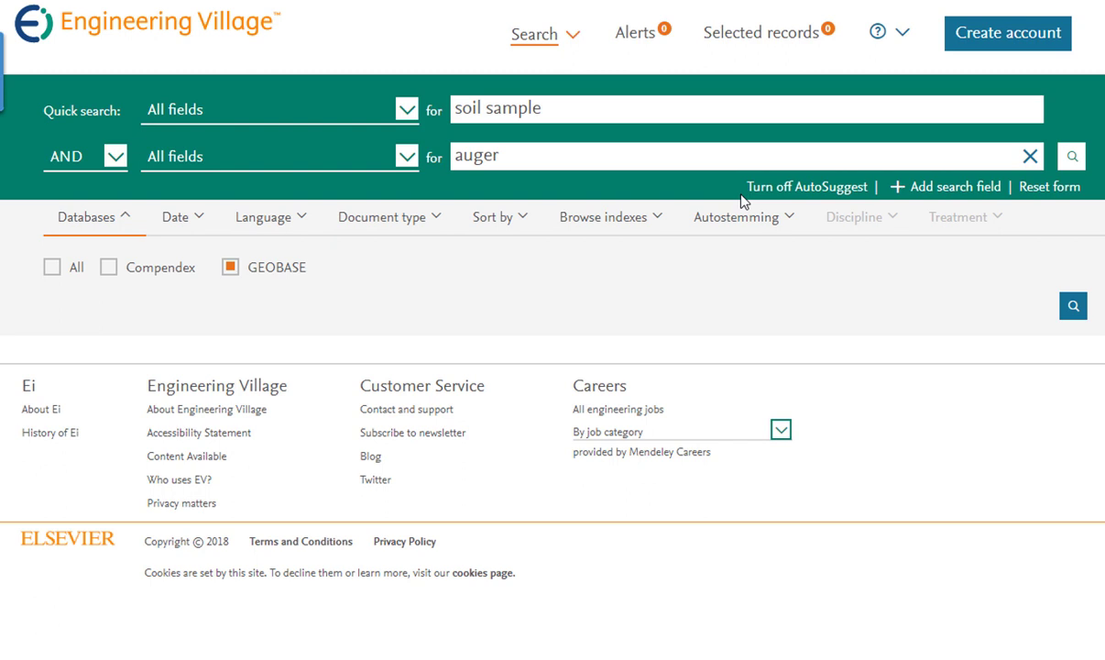
- Run the soil sample AND auger search, then add a third row set to NOT
left_click(1070, 161)
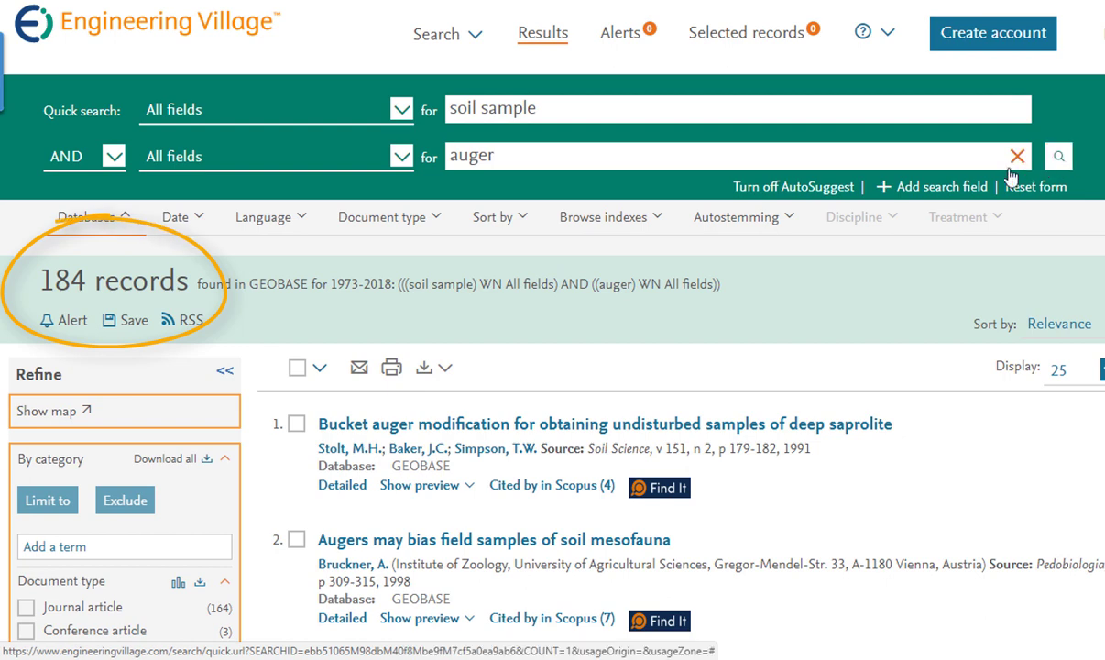
left_click(907, 190)
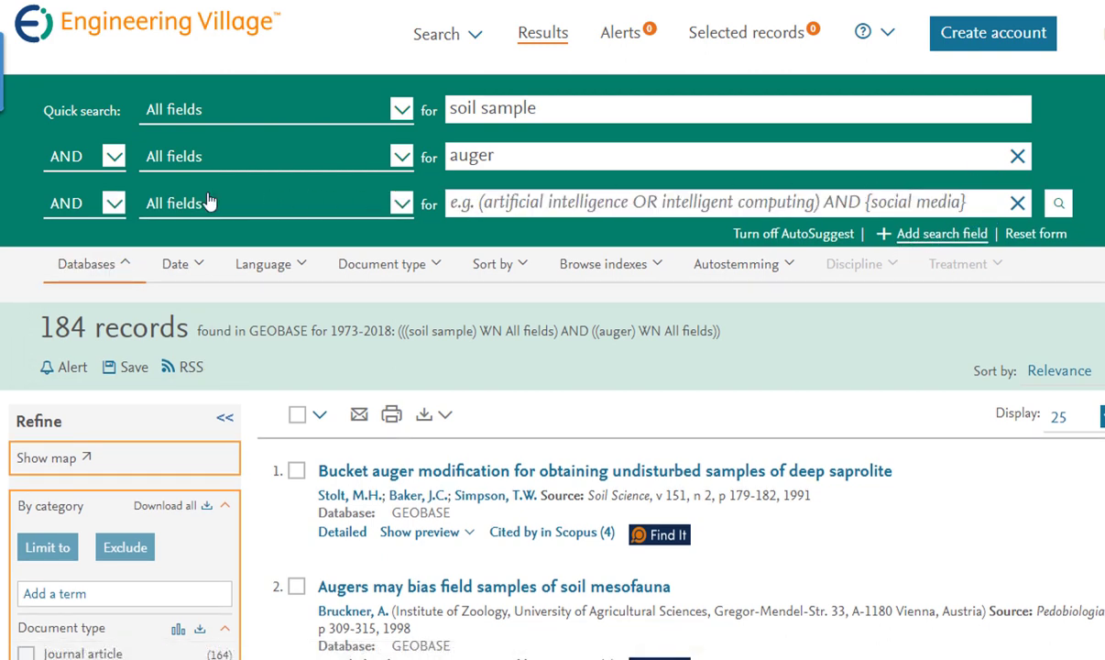
left_click(114, 204)
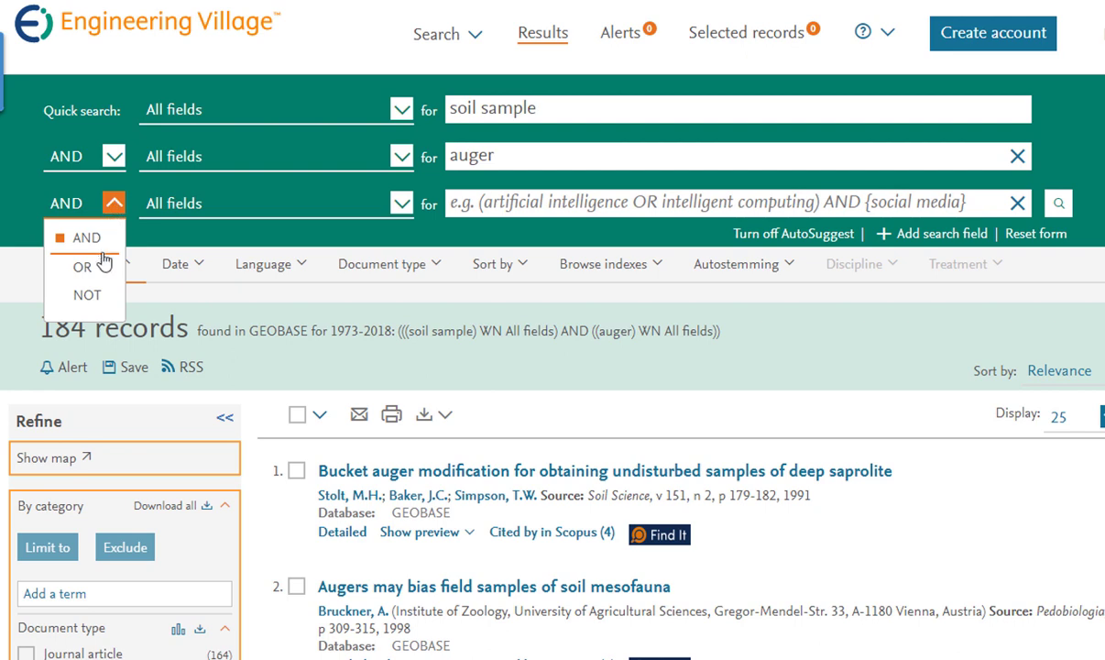
left_click(88, 294)
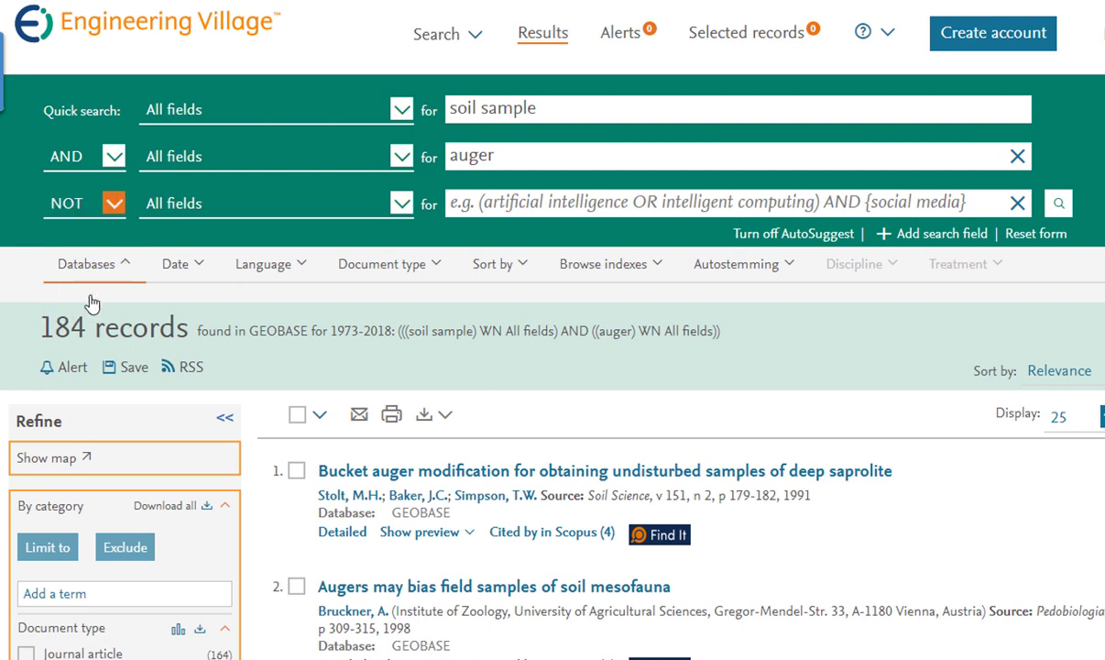
- Exclude 'forest' in the third row and rerun the search, giving 145 GEOBASE records
left_click(483, 200)
type("forest")
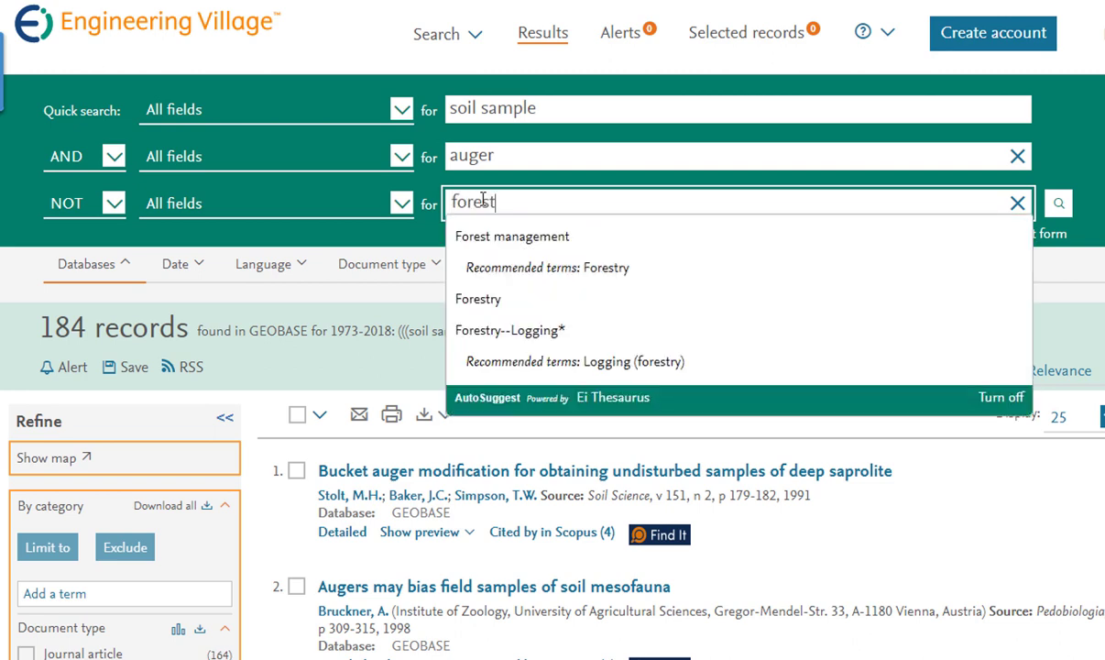
left_click(1059, 202)
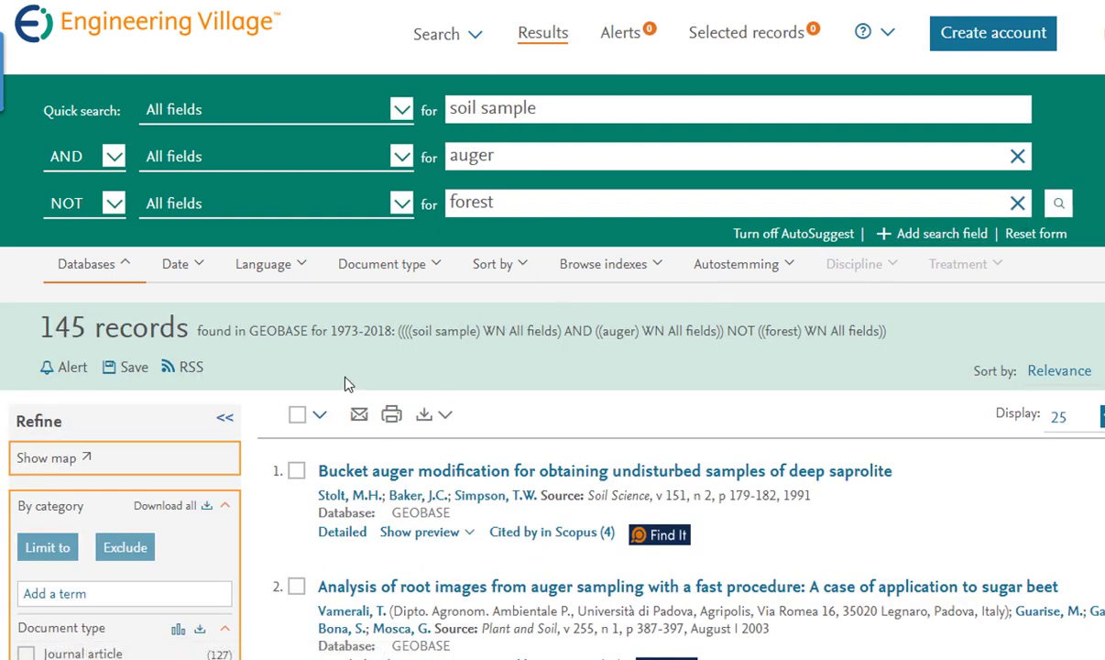
scroll(258, 447, "down", 1)
scroll(258, 452, "down", 1)
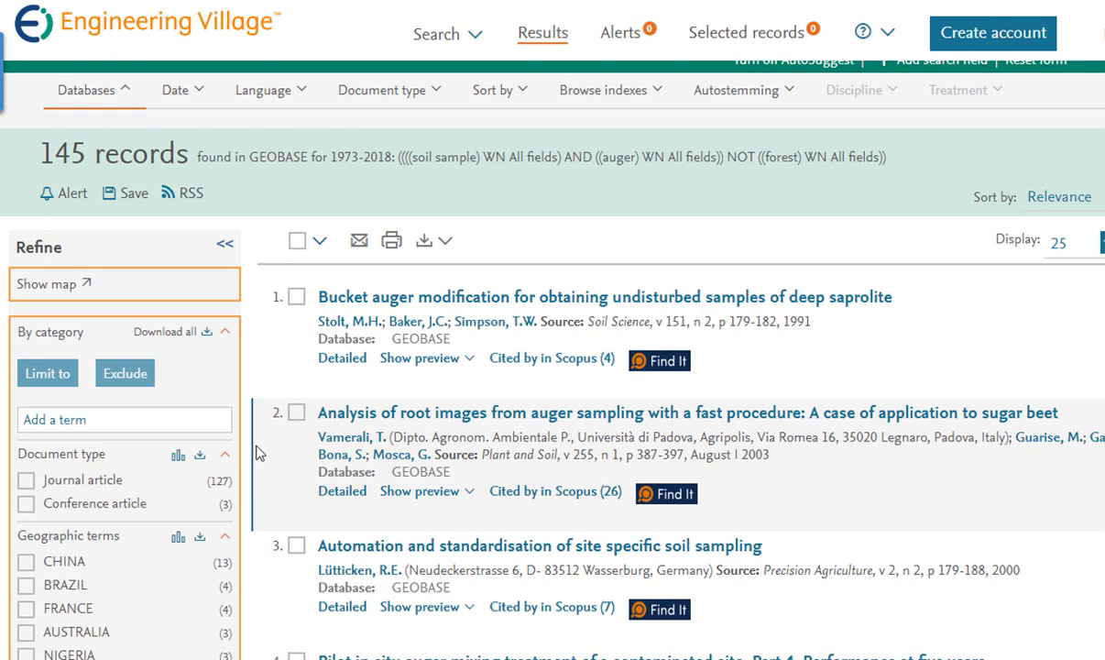
- Select results 1, 2, 4 and 5, bringing Selected records to 4
left_click(295, 300)
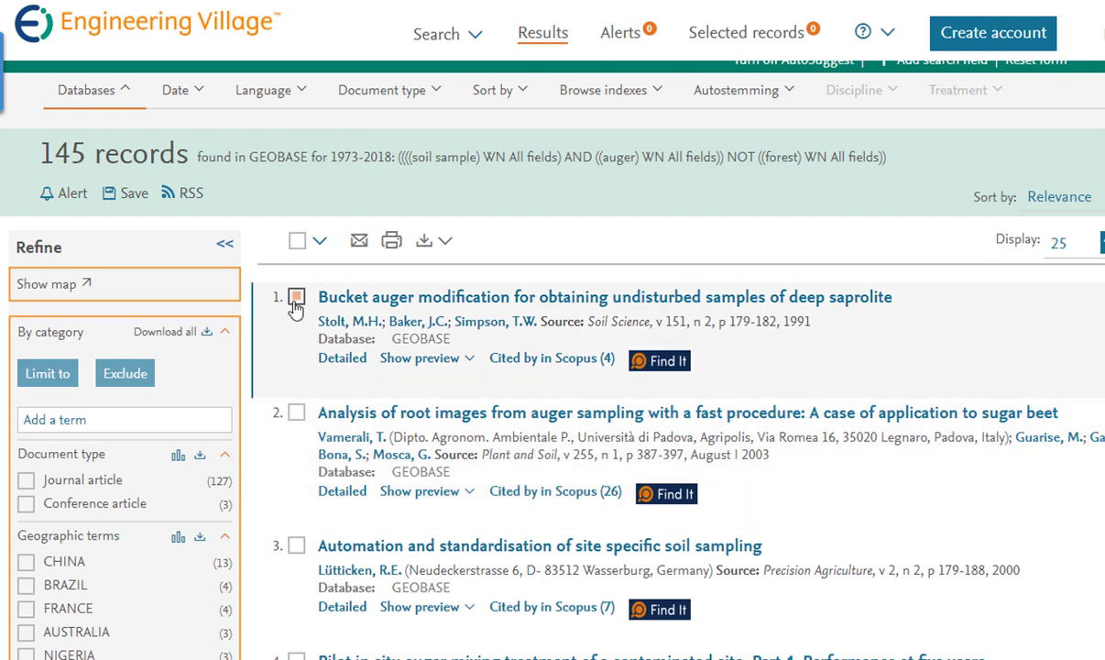
left_click(296, 415)
scroll(296, 417, "down", 2)
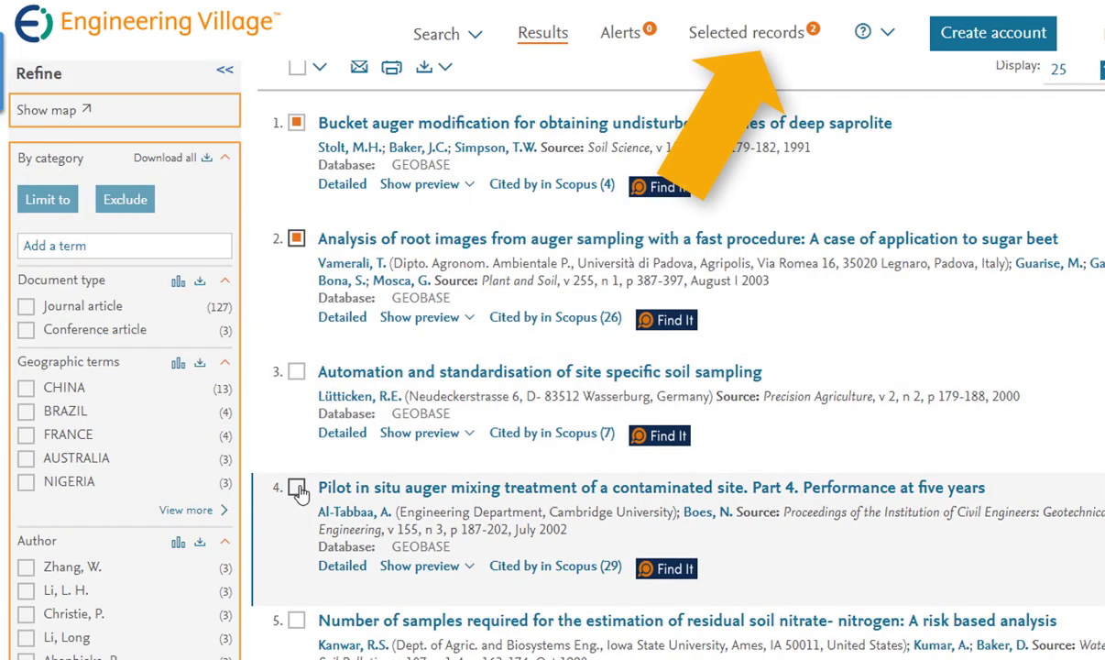
left_click(297, 488)
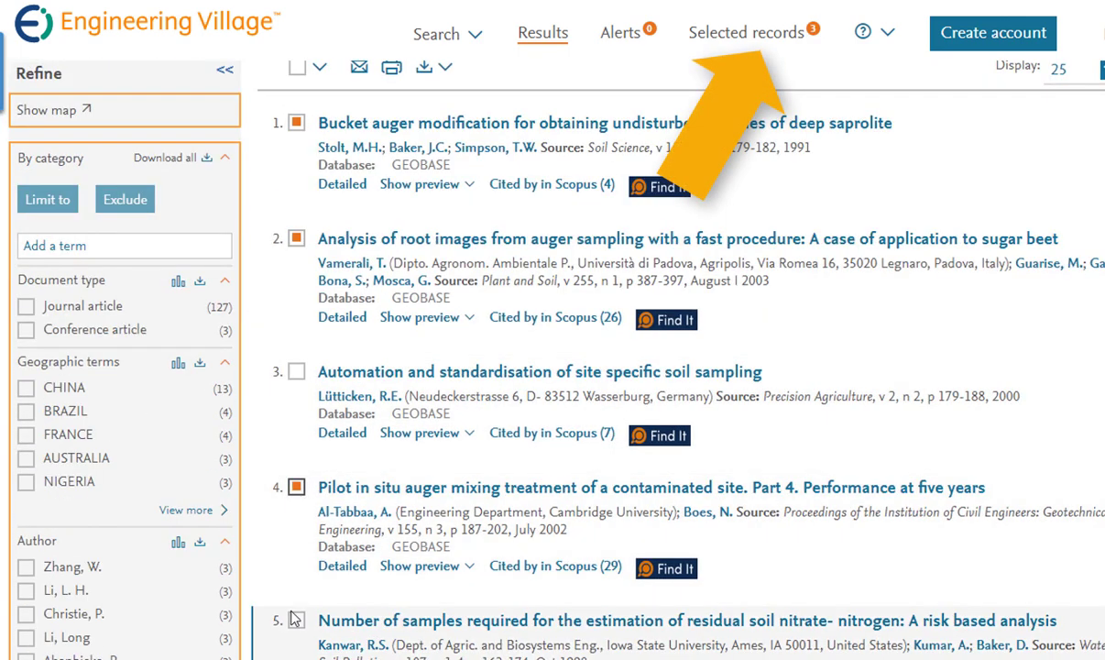
left_click(296, 621)
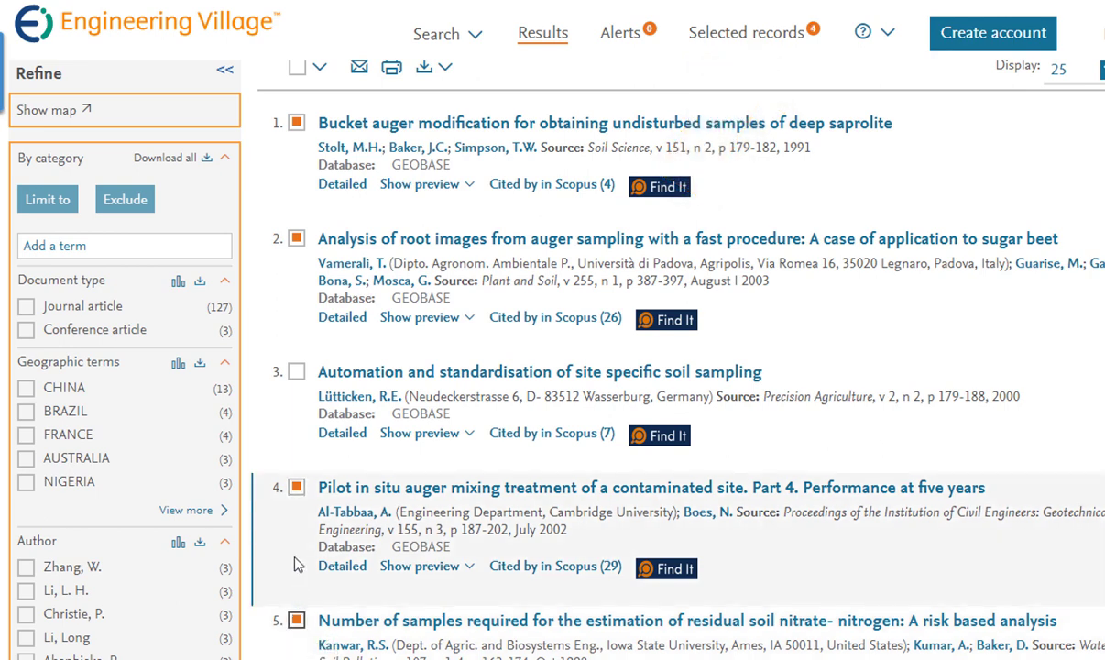
scroll(296, 561, "up", 1)
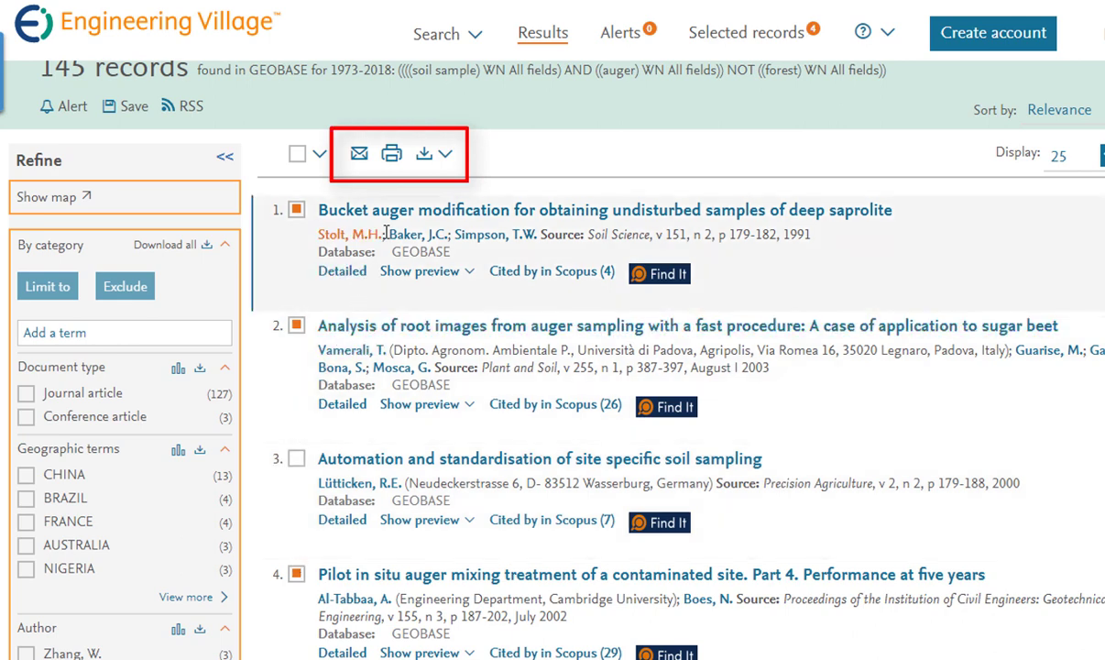
left_click(425, 153)
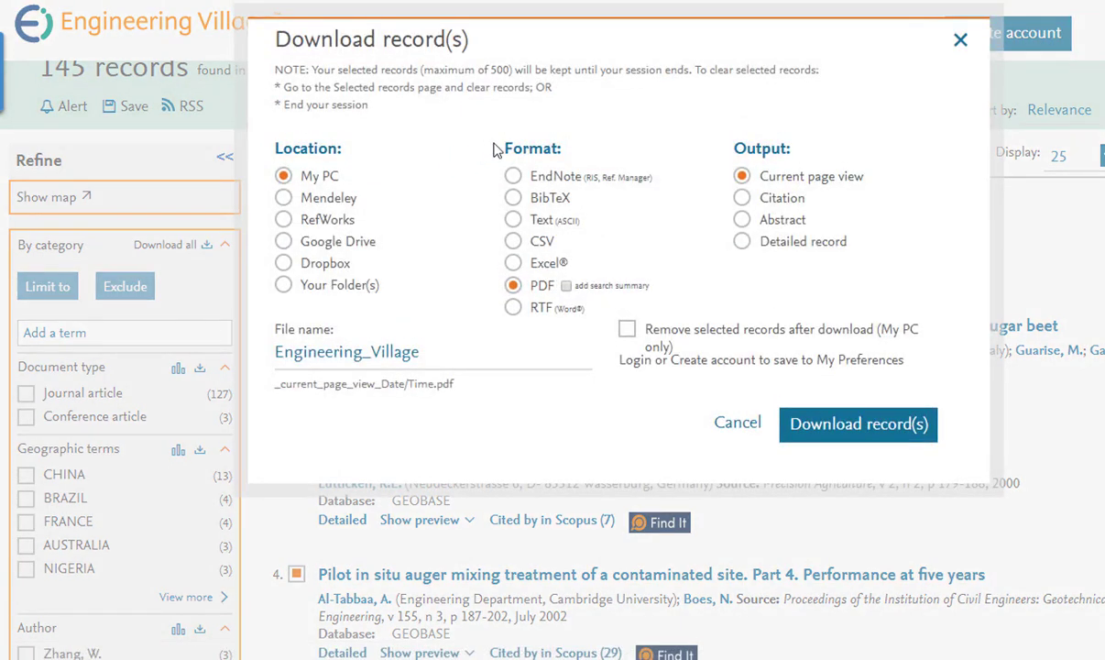
left_click(959, 42)
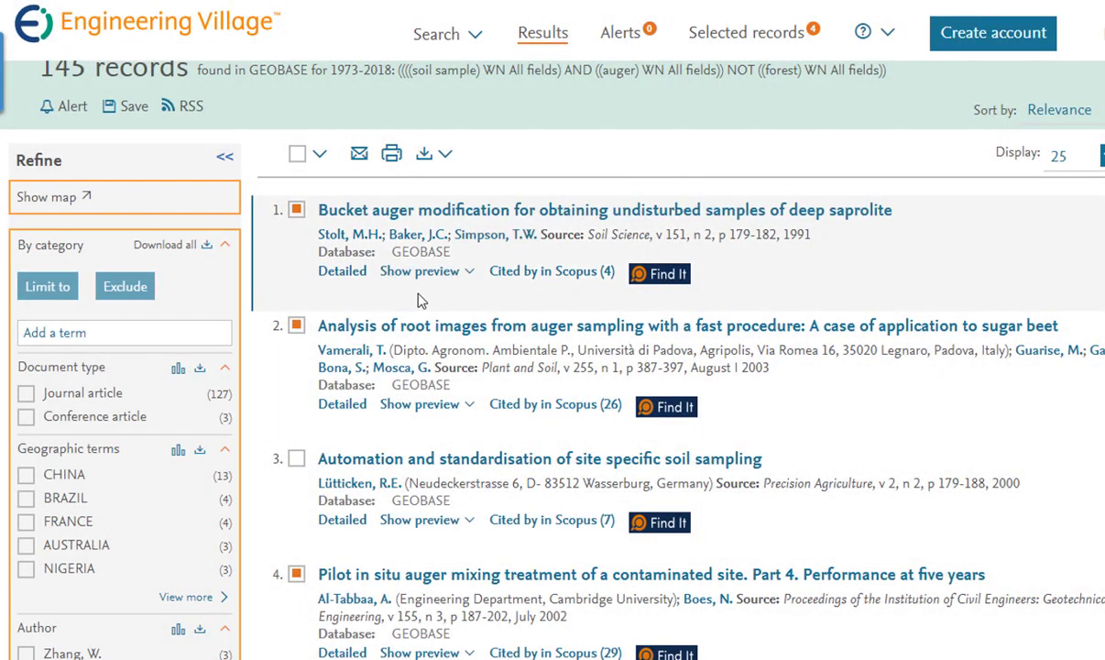
- Open result 2, 'Analysis of root images from auger sampling', and review its full record
left_click(401, 326)
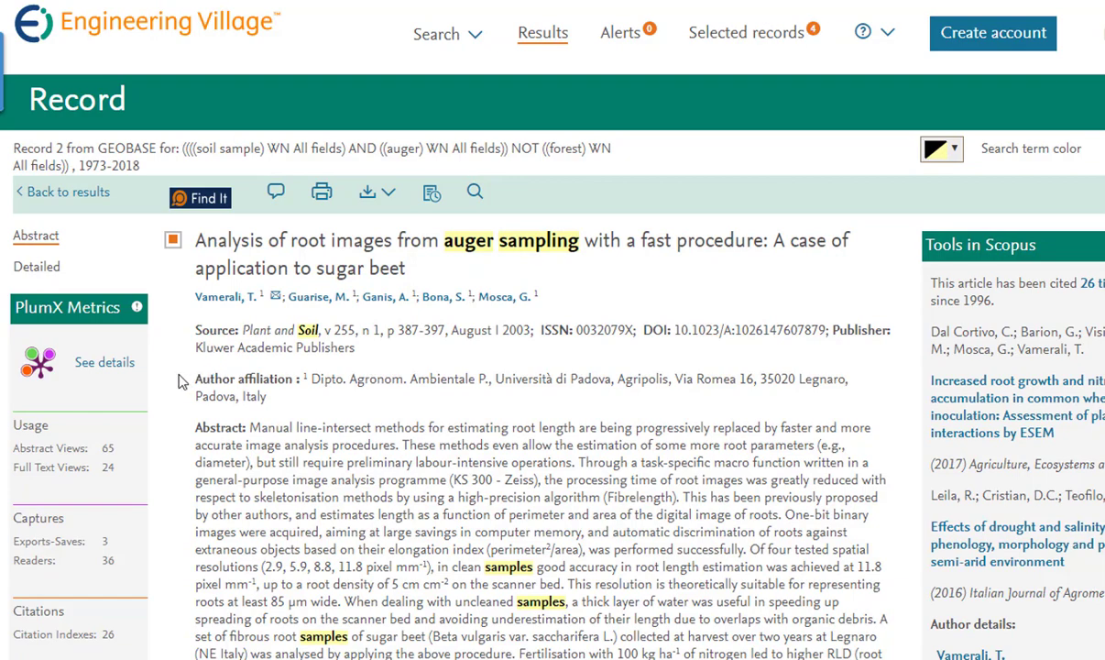
scroll(181, 383, "down", 2)
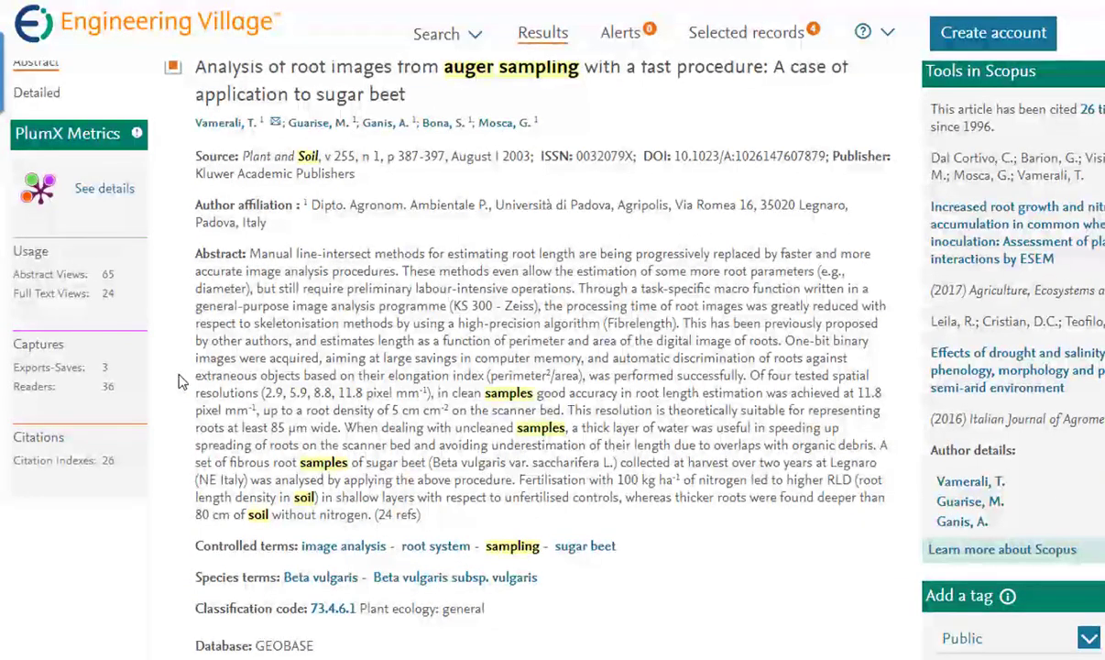
scroll(180, 382, "up", 2)
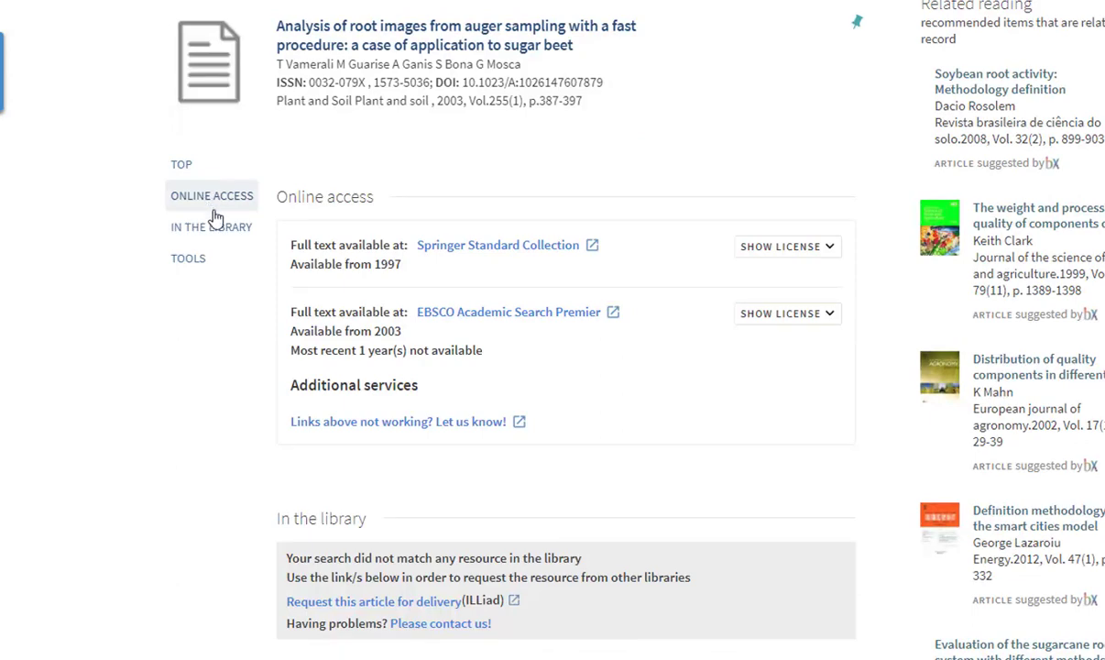
- Scroll up the Pollak Library page for the sugar beet root images article
scroll(227, 237, "up", 2)
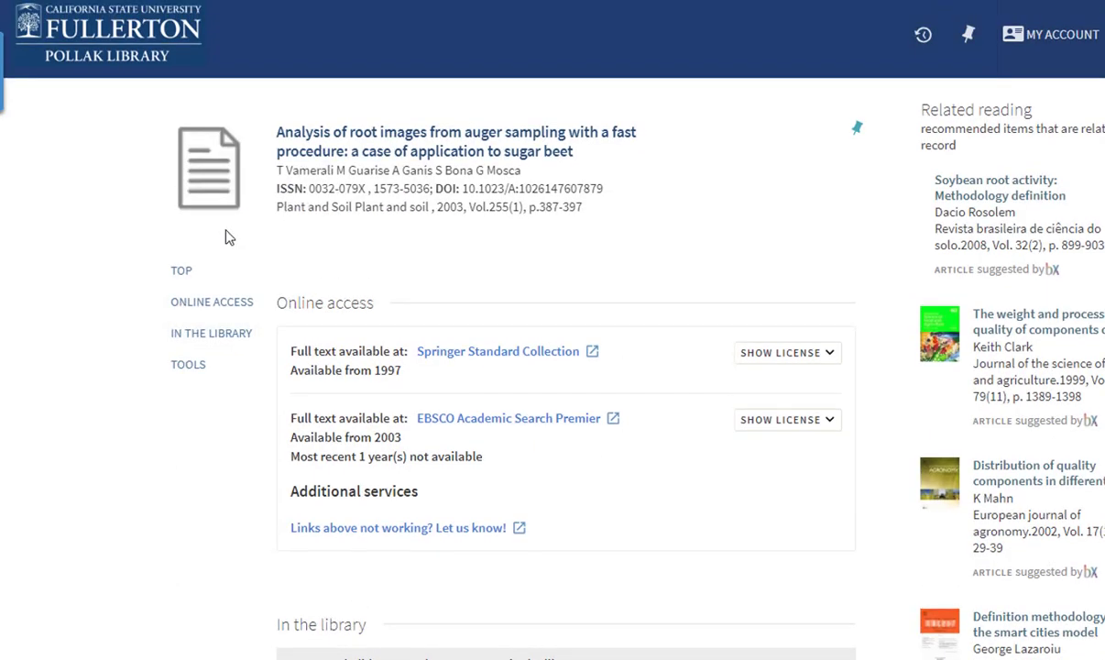